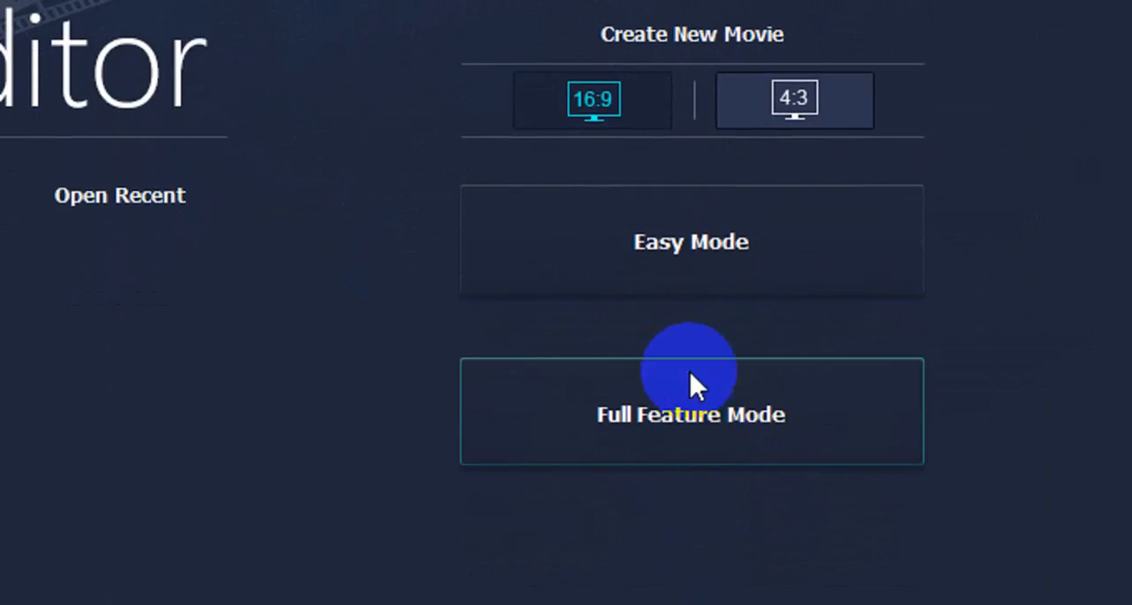
Start a new movie in Easy Mode and import images 13 to 20 from the Wallpapers folder.
left_click(698, 238)
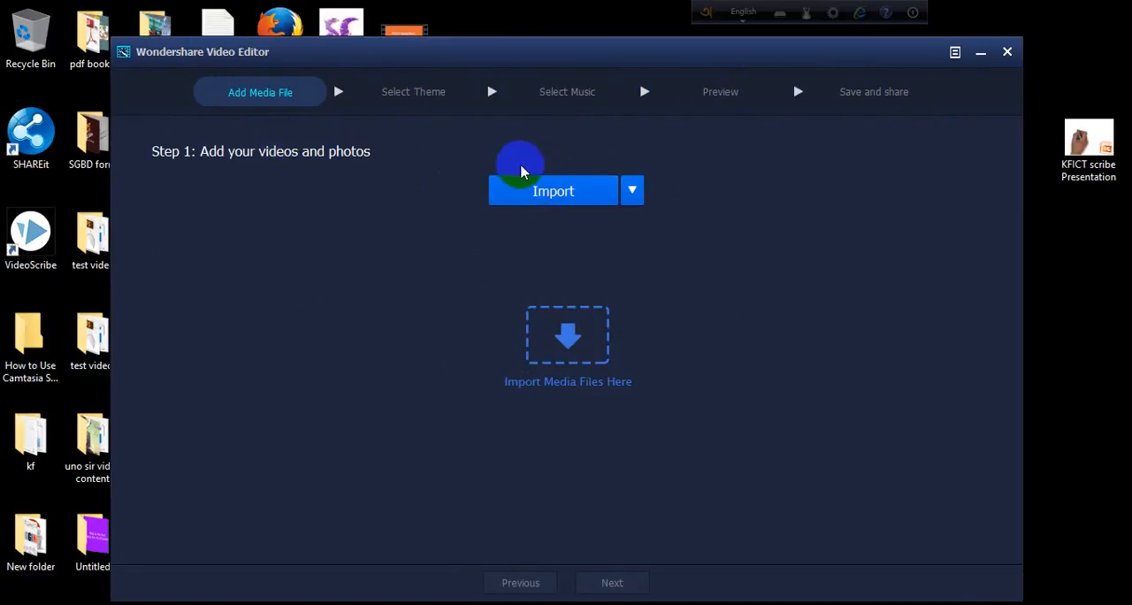
left_click(561, 196)
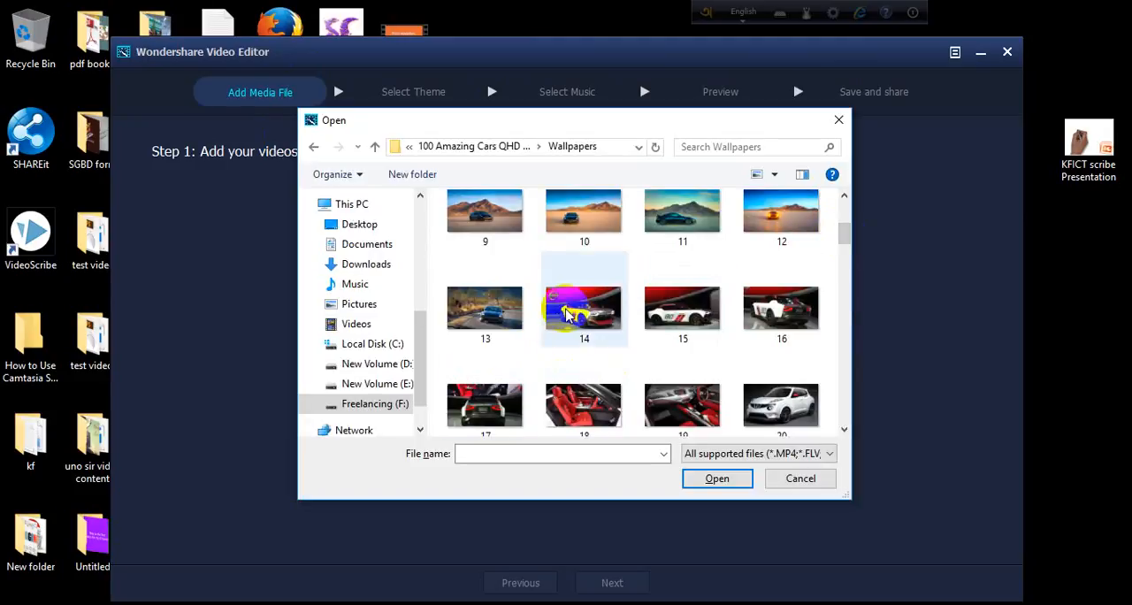
left_click(475, 319, "shift")
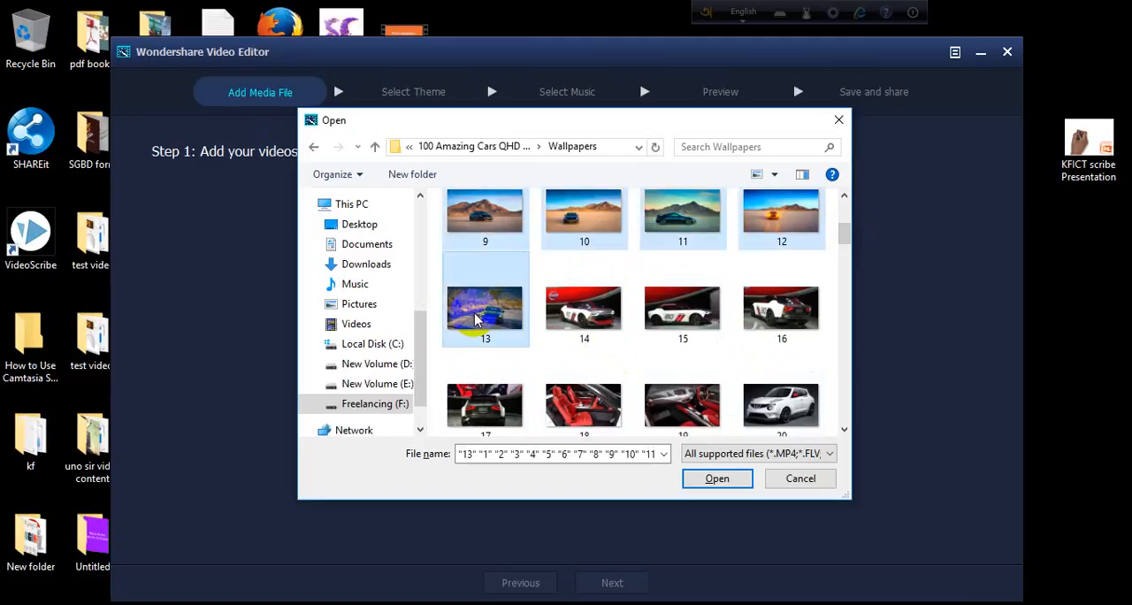
left_click(502, 352)
left_click(600, 321, "ctrl")
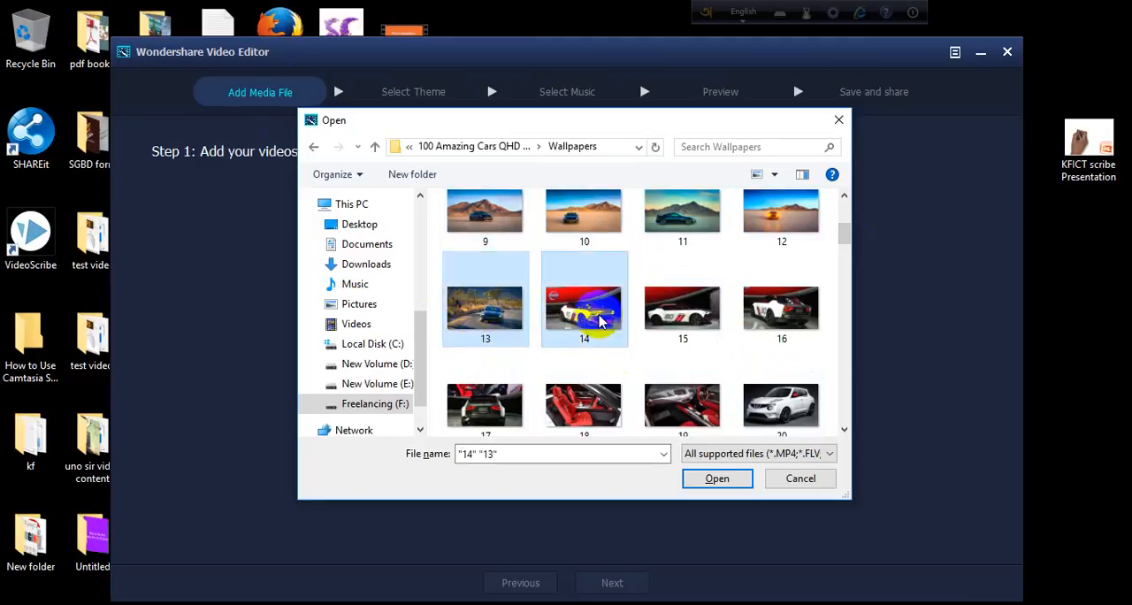
left_click(665, 336, "ctrl")
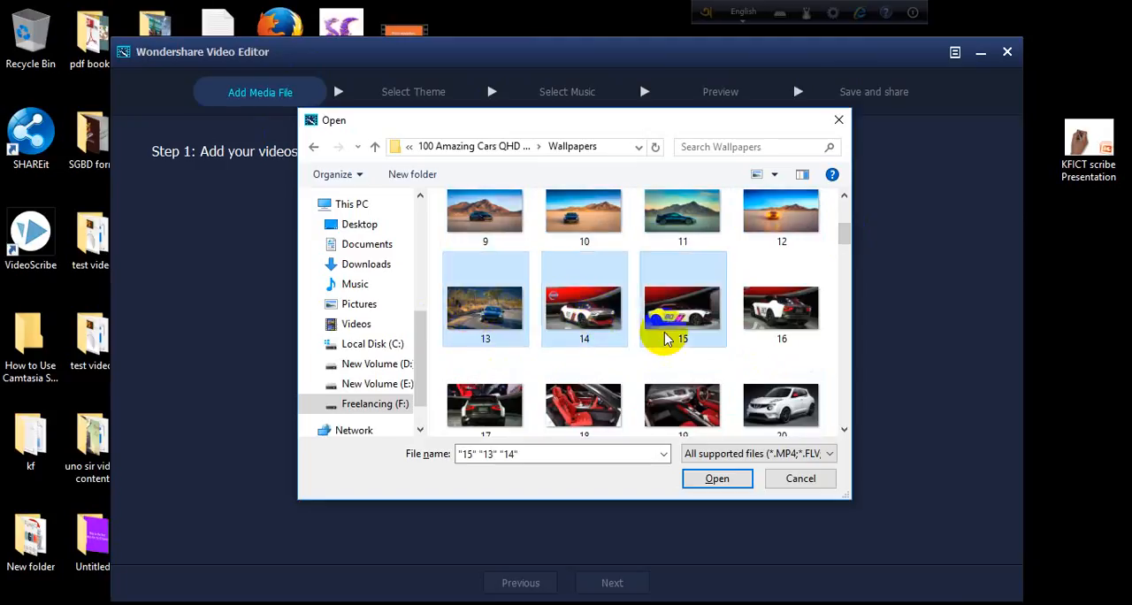
left_click(768, 336, "ctrl")
left_click(497, 412, "ctrl")
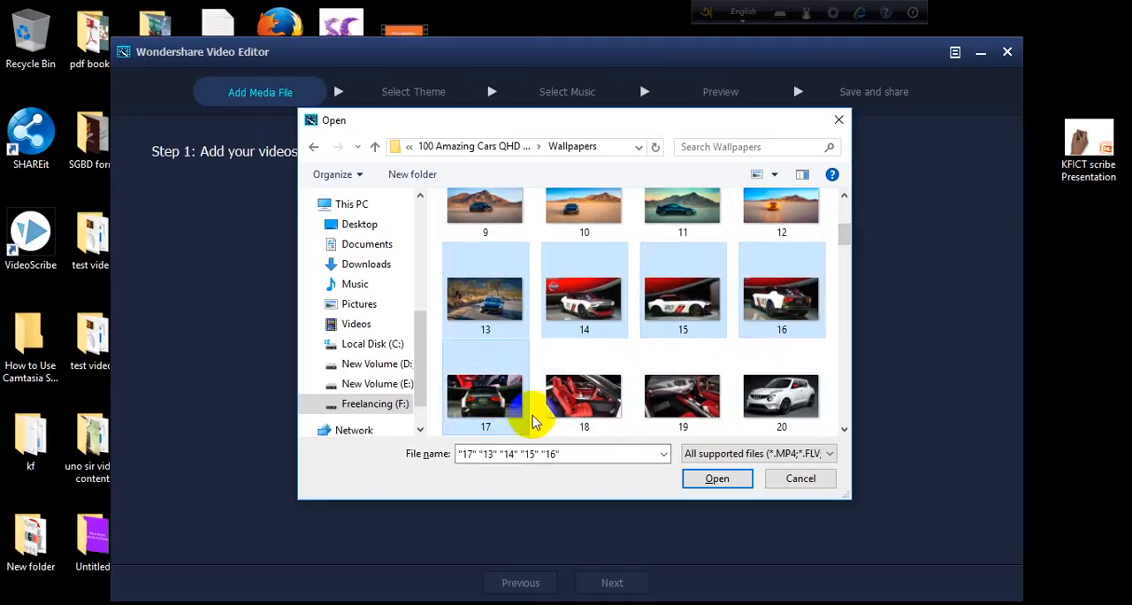
left_click(575, 411, "ctrl")
left_click(685, 396, "ctrl")
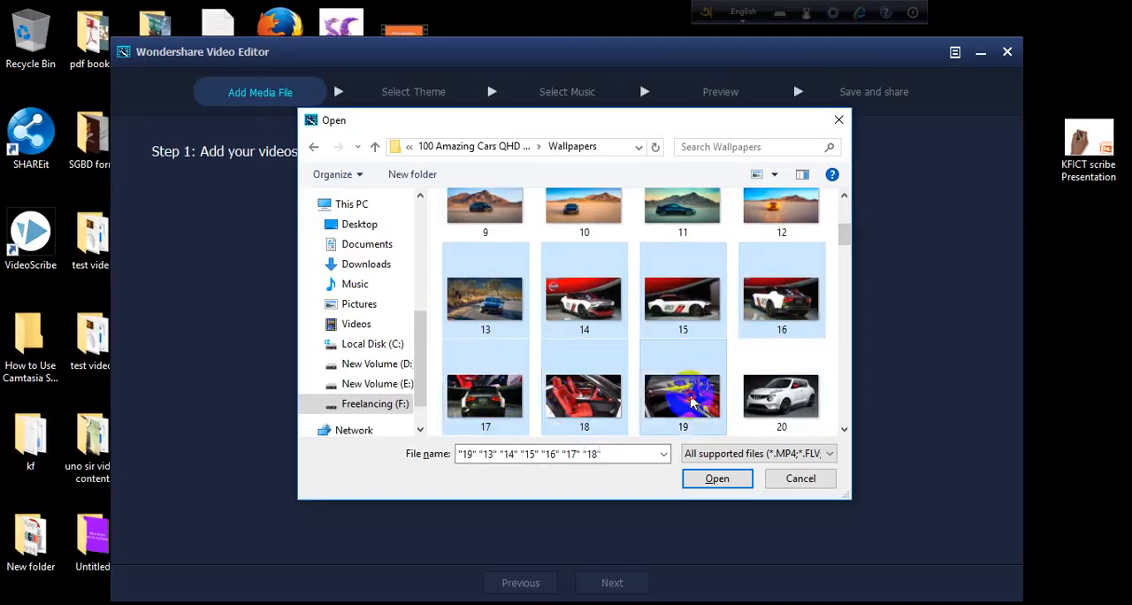
left_click(780, 387, "ctrl")
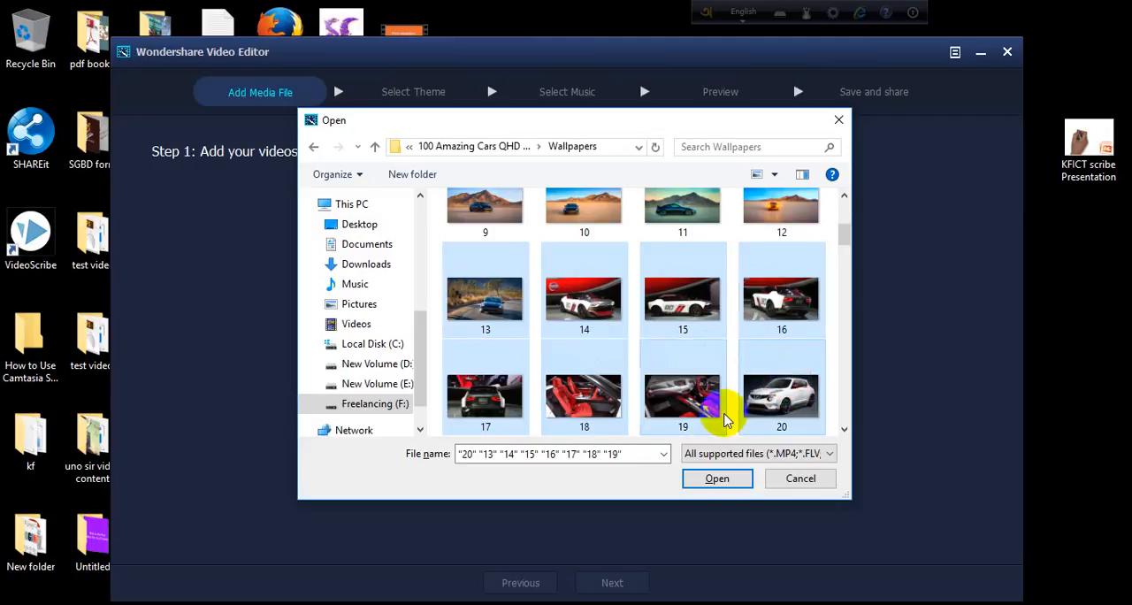
left_click(714, 482)
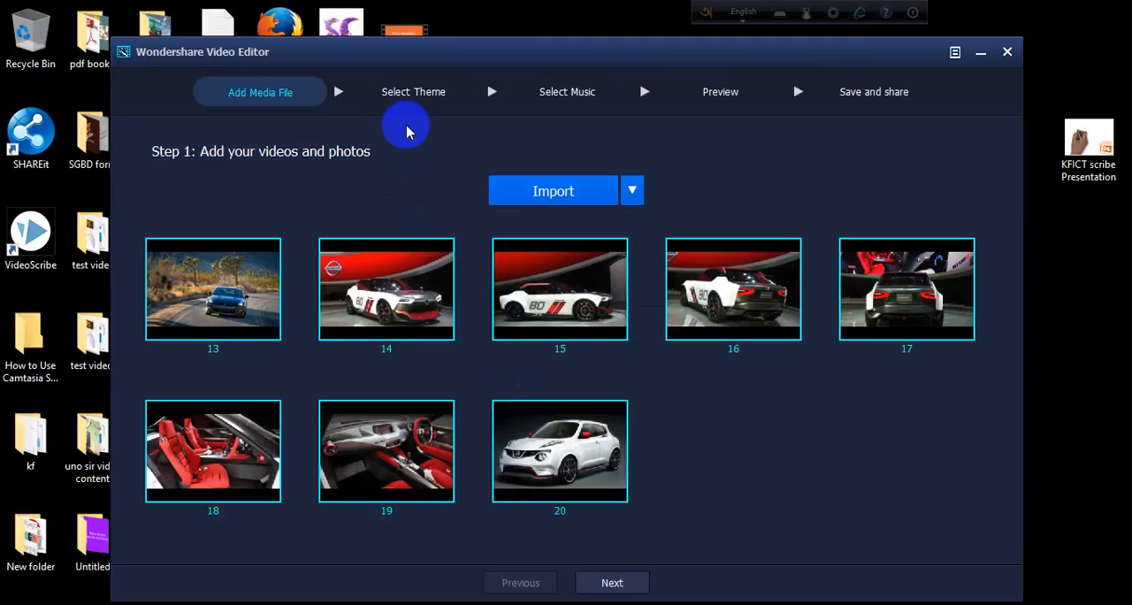
Move on to the theme stage, apply the Simple theme and continue to music selection.
left_click(612, 586)
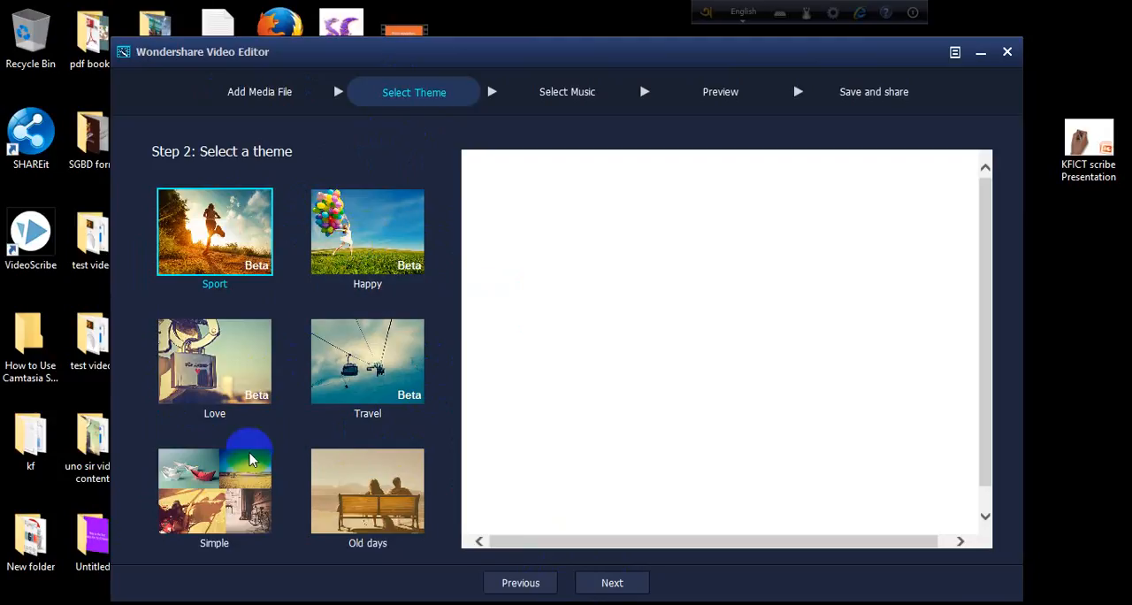
left_click(235, 496)
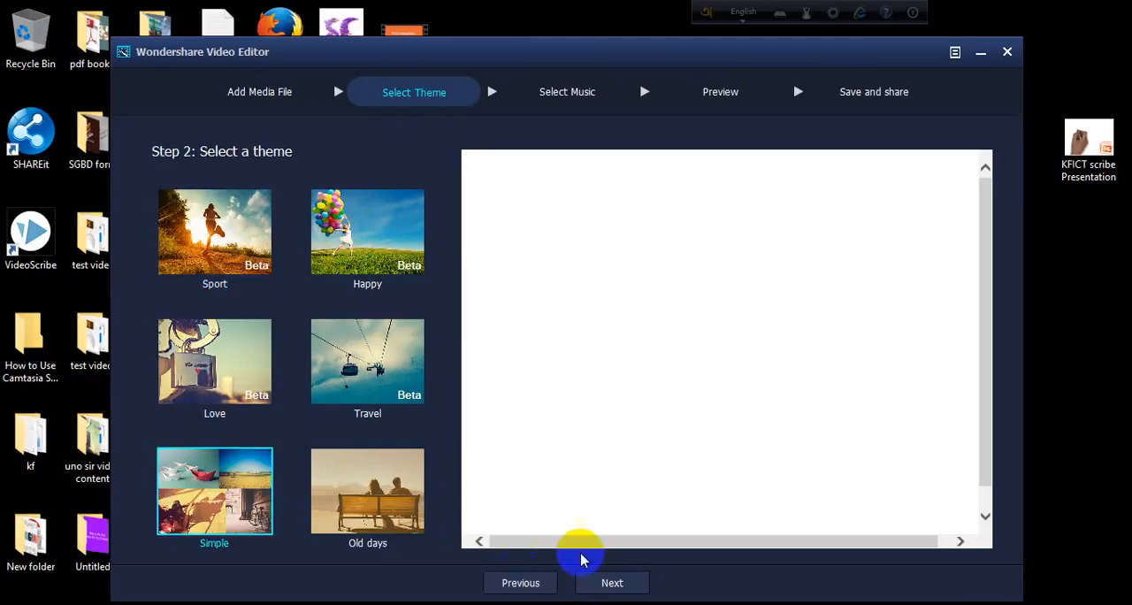
left_click(610, 580)
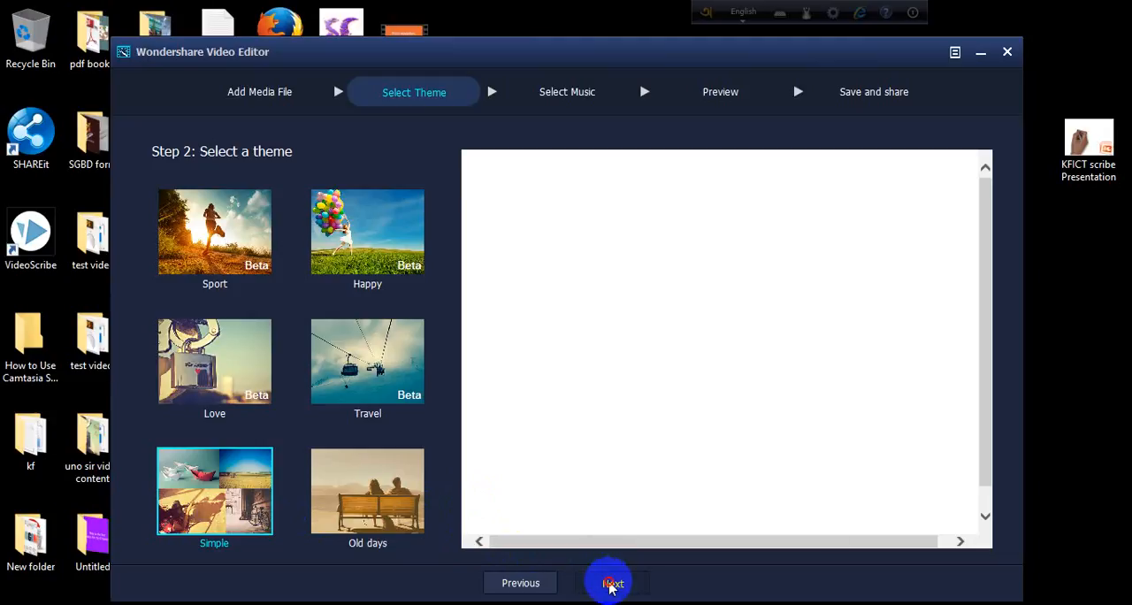
left_click(610, 583)
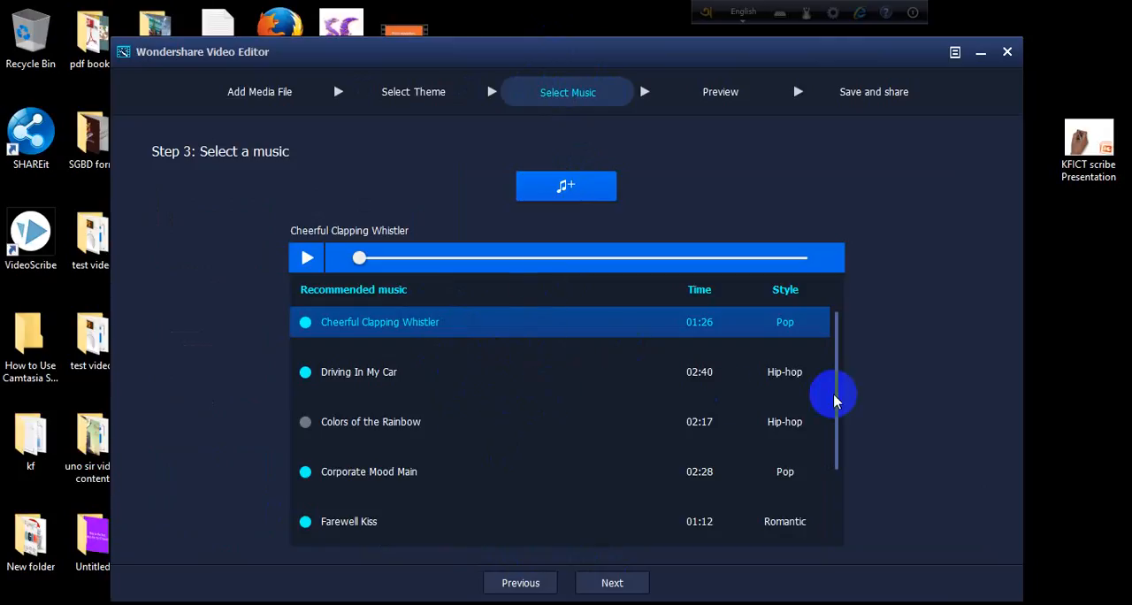
Choose Driving In My Car as the background music and continue to the preview stage.
left_click_drag(841, 397, 835, 361)
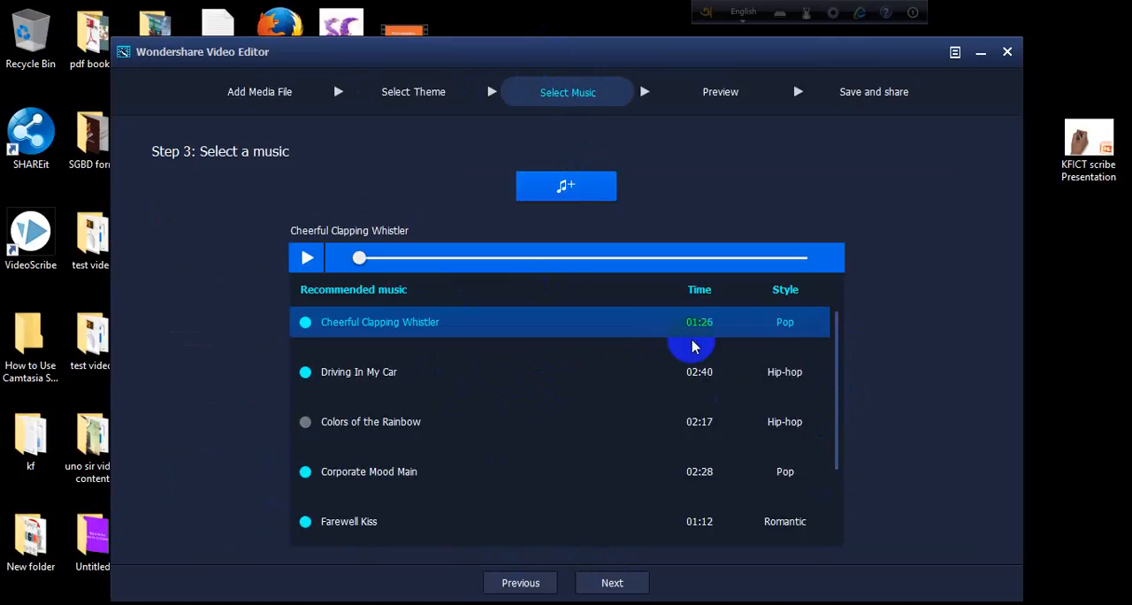
left_click(584, 371)
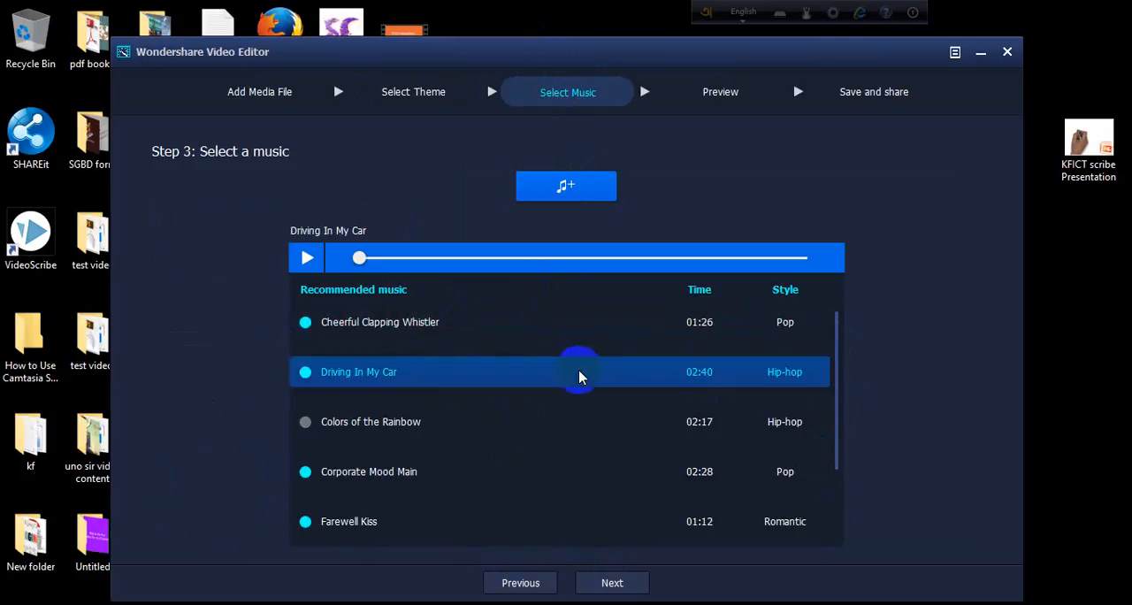
left_click(624, 583)
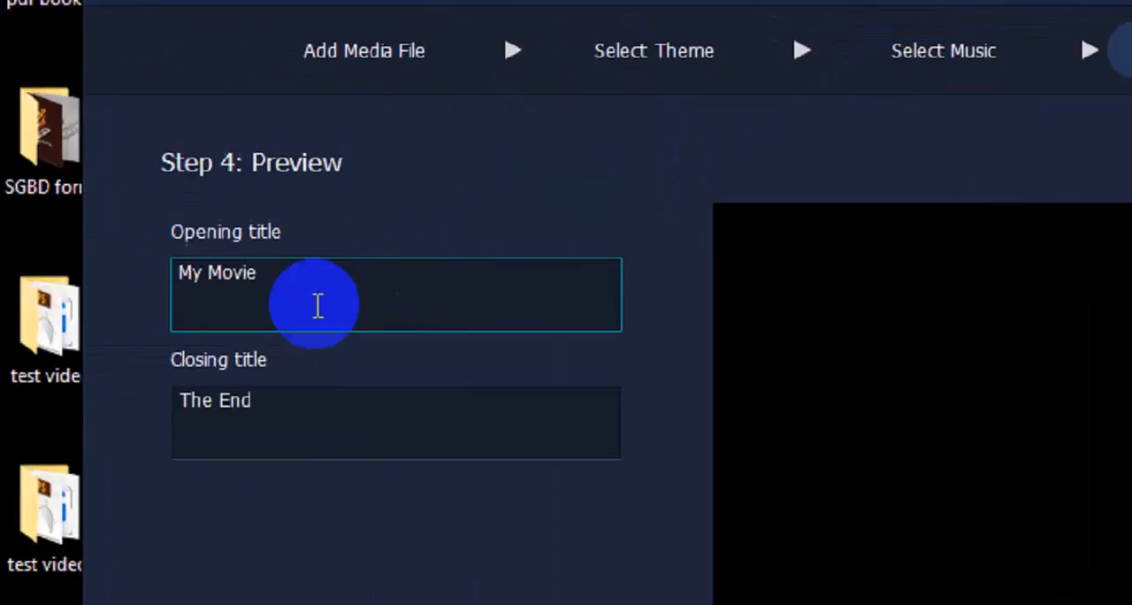
Set the opening title to Wonderful Car and the closing title to Thanks For Watching.
left_click(202, 218)
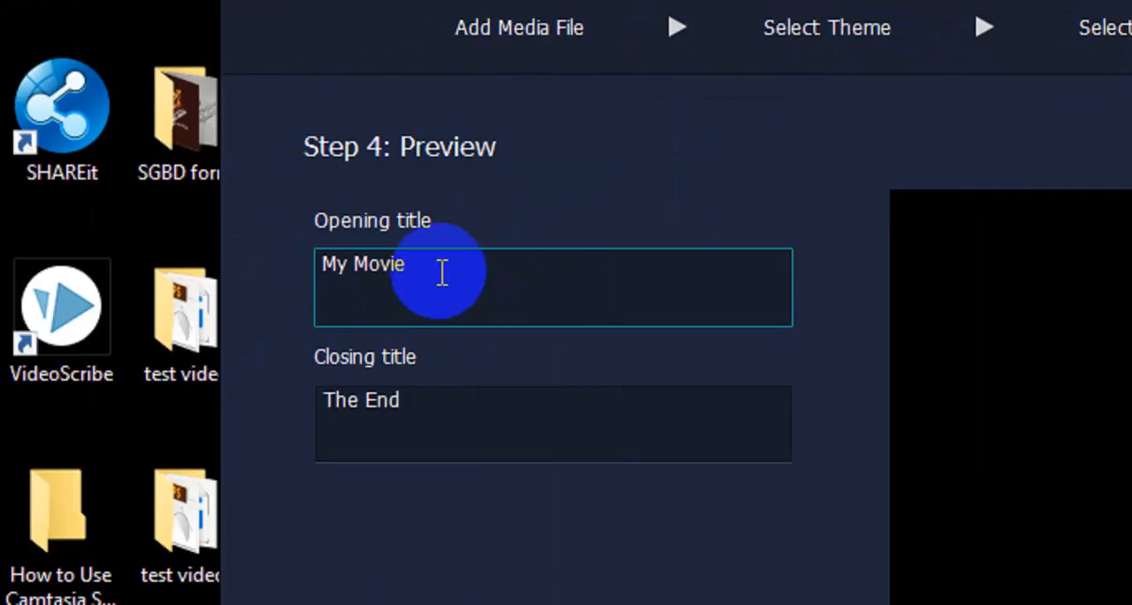
left_click_drag(452, 263, 285, 260)
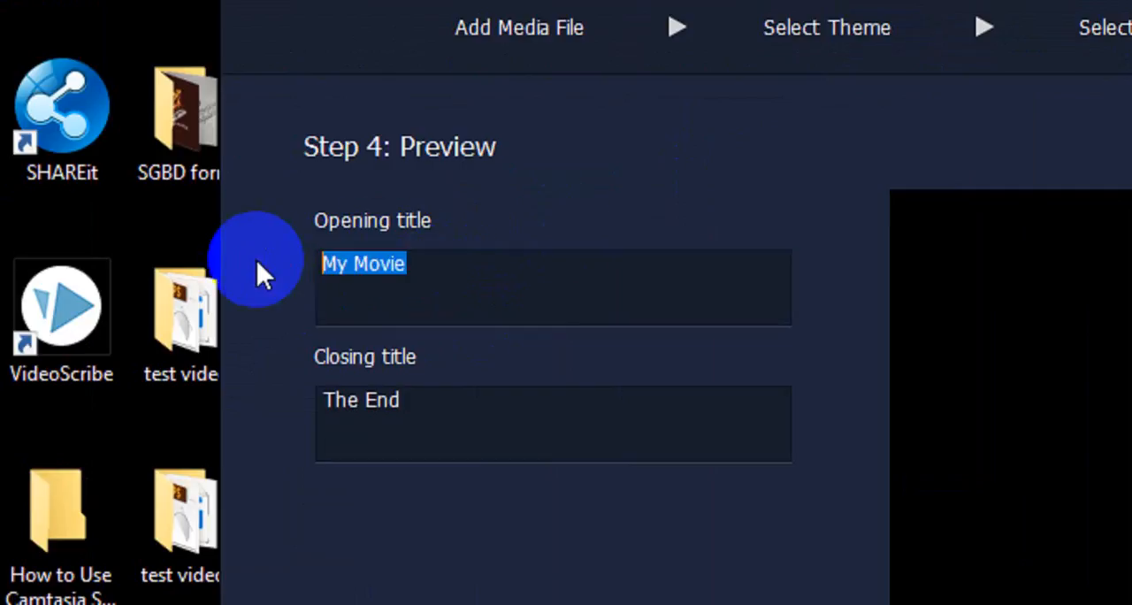
left_click(475, 437)
left_click_drag(450, 407, 242, 404)
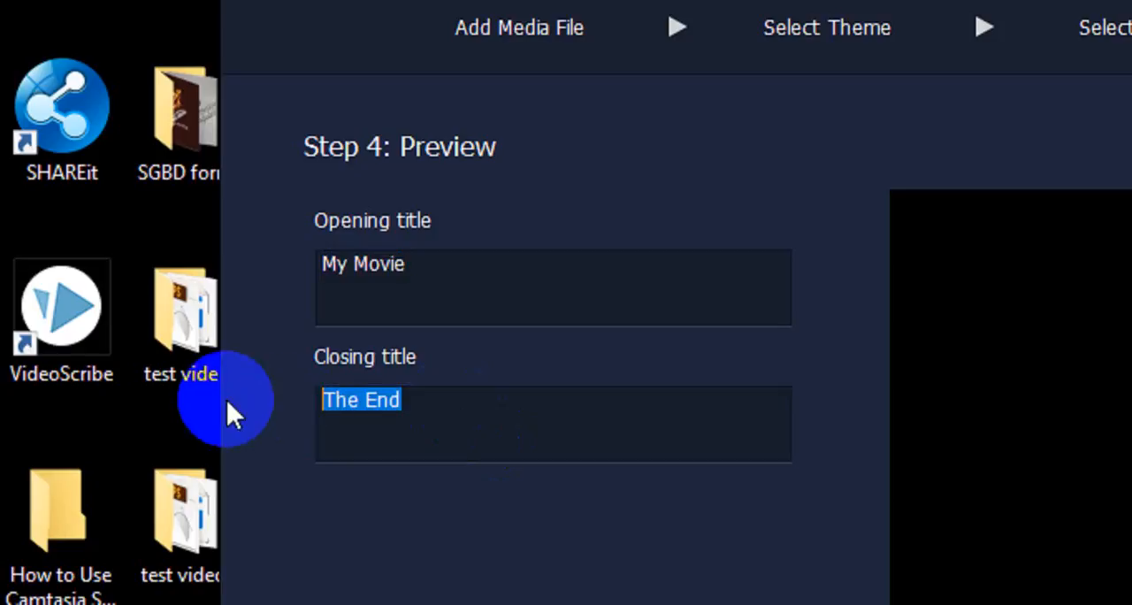
left_click_drag(428, 278, 298, 271)
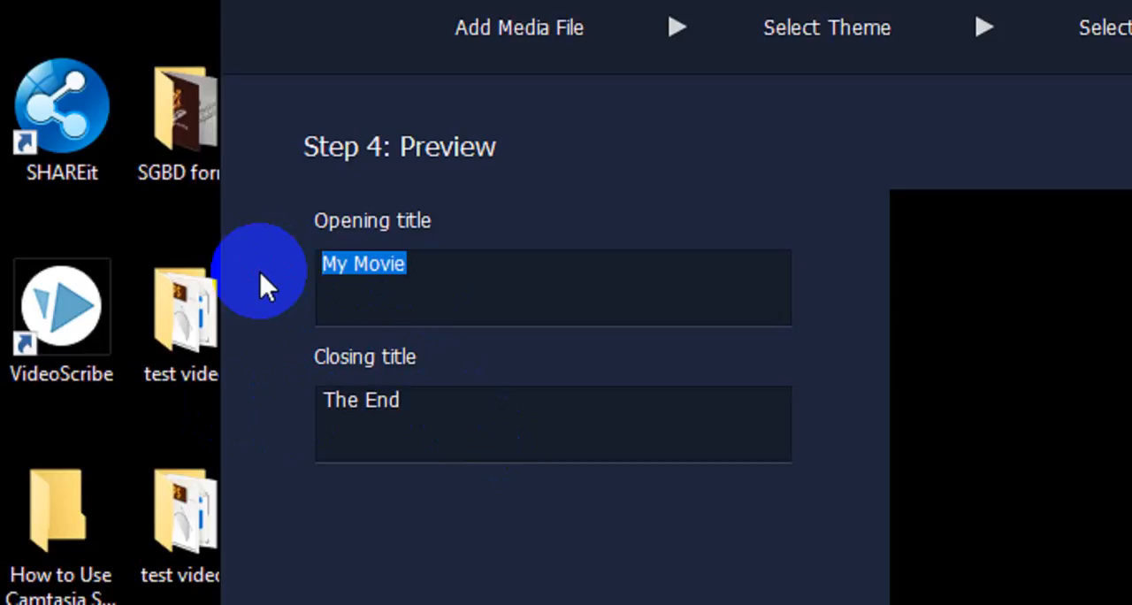
type("ঐদ")
key("BackSpace")
key("BackSpace")
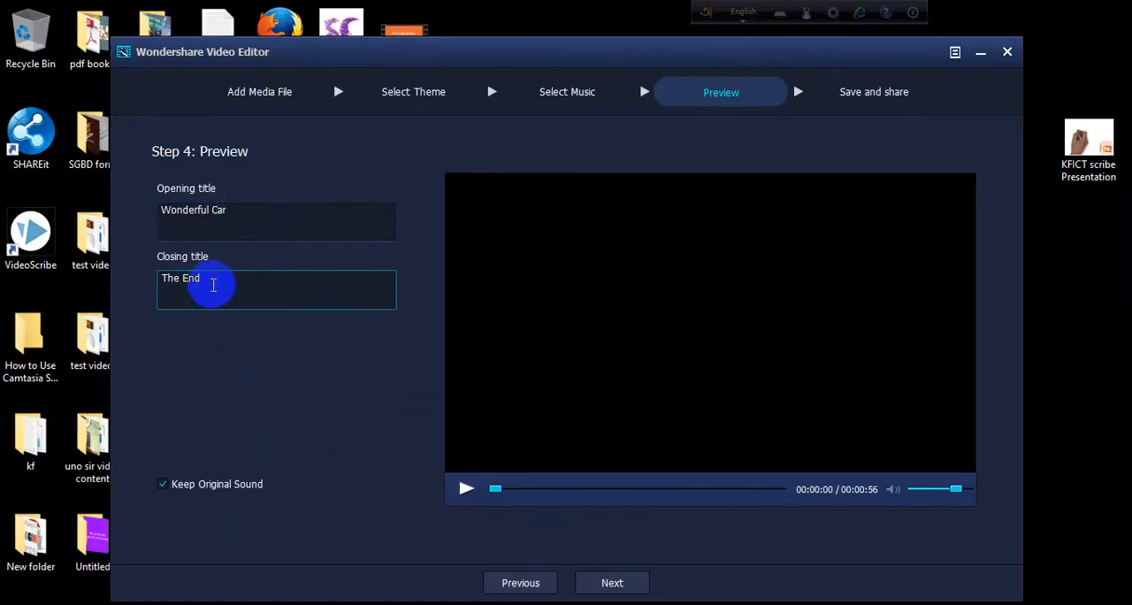
left_click_drag(215, 283, 139, 276)
type("T")
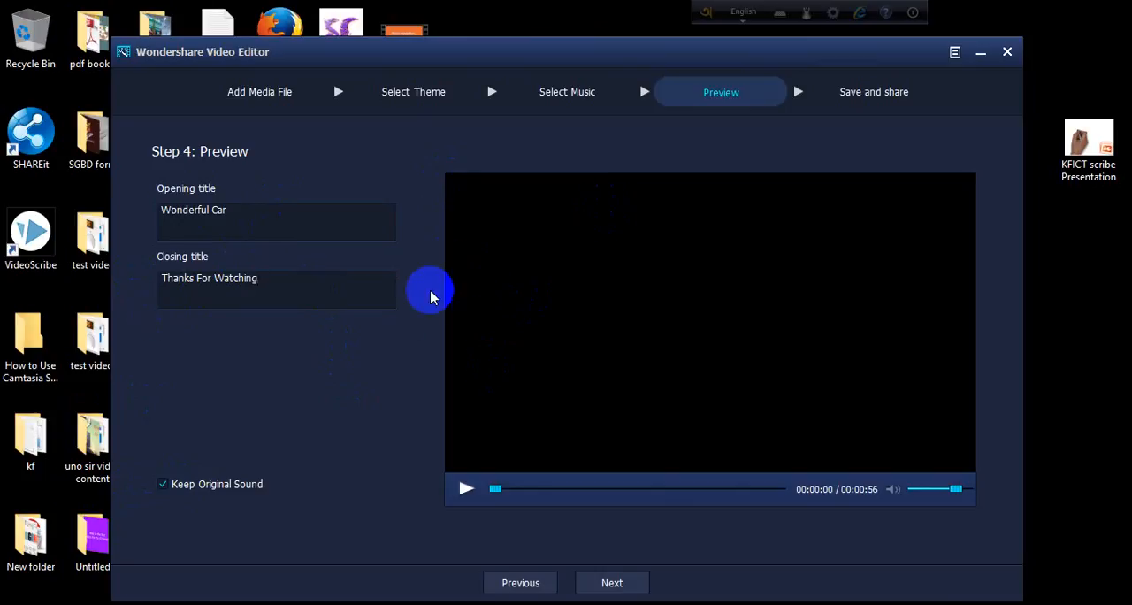
Continue to the save and share stage and choose WMV as the output format.
left_click(613, 583)
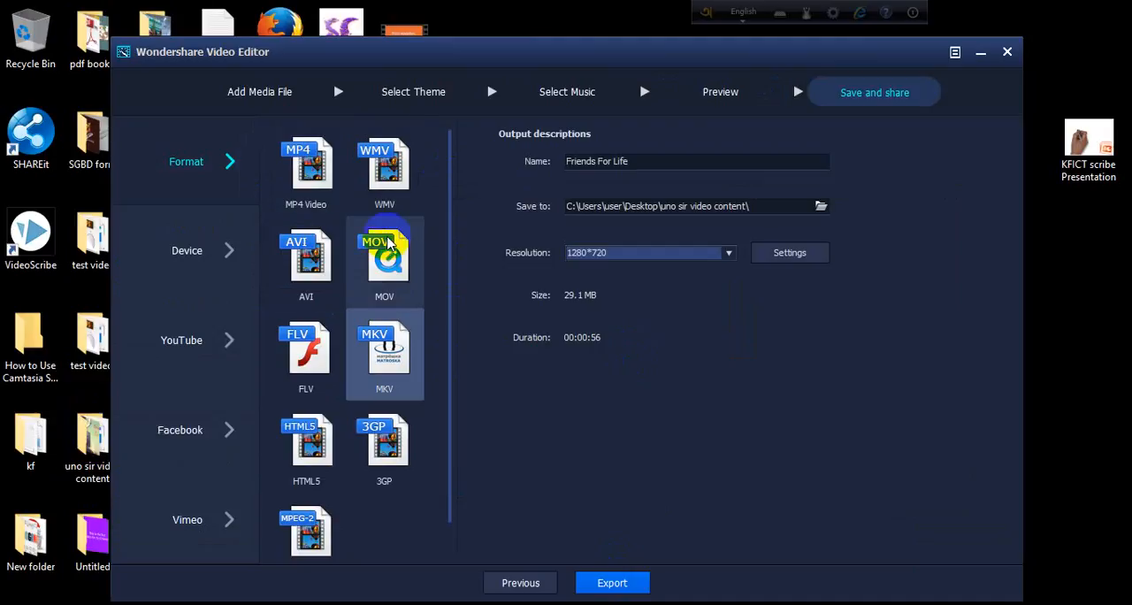
left_click(394, 171)
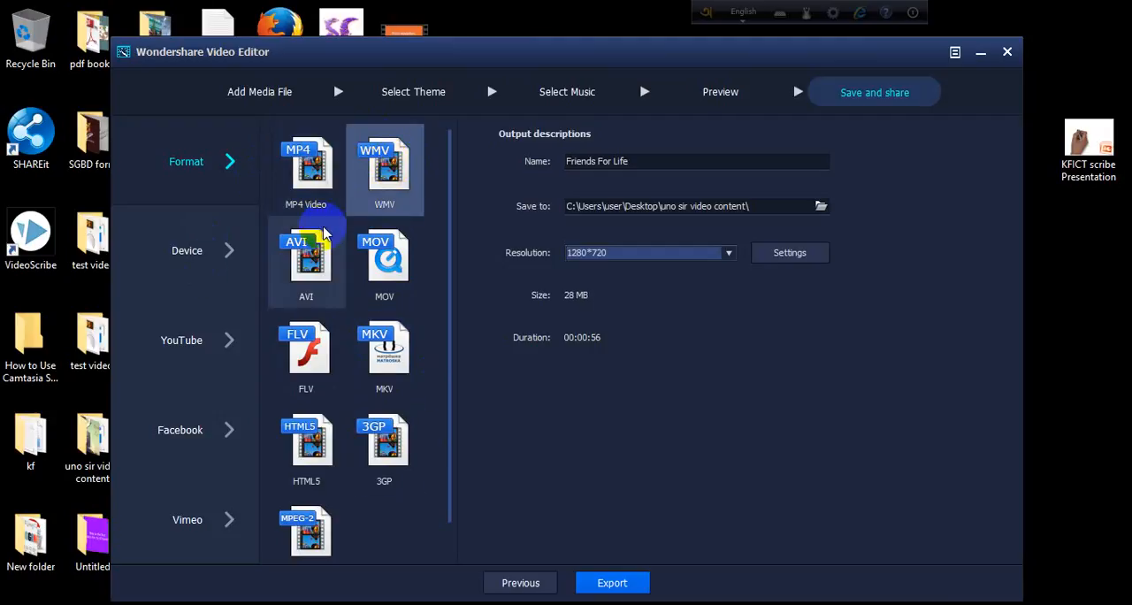
Examine the device, YouTube and Facebook export options, dismissing the Facebook authorization window.
left_click(215, 253)
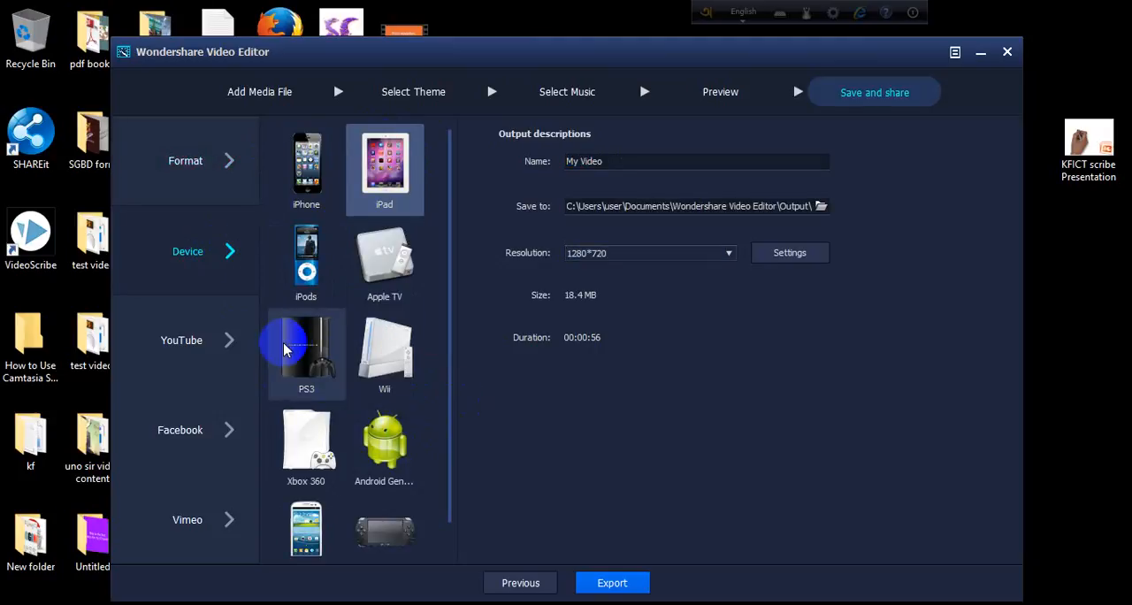
left_click(205, 345)
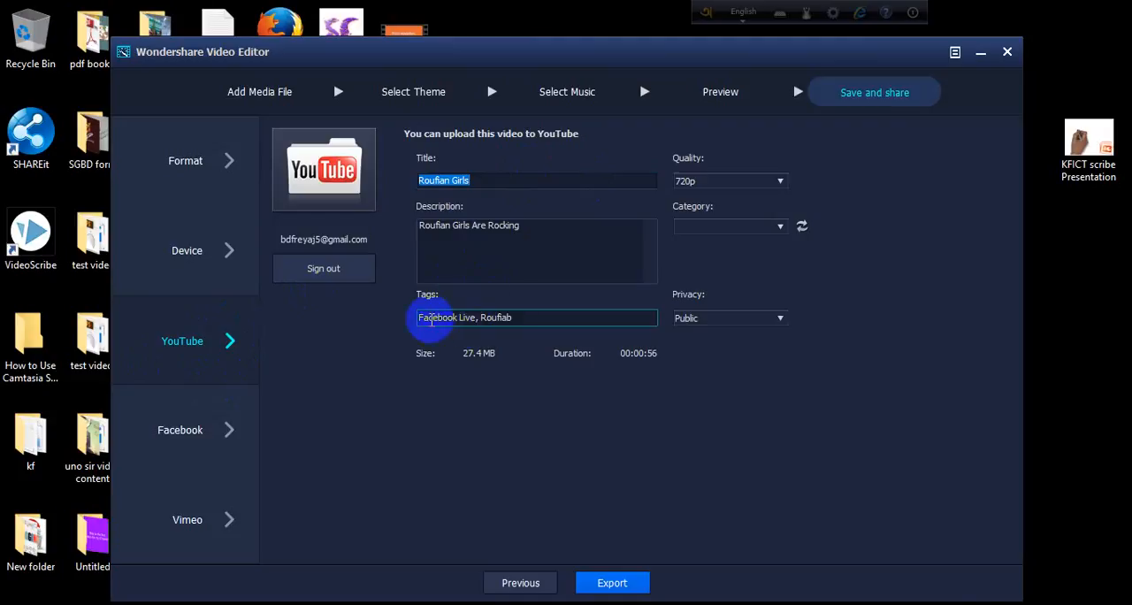
left_click(229, 440)
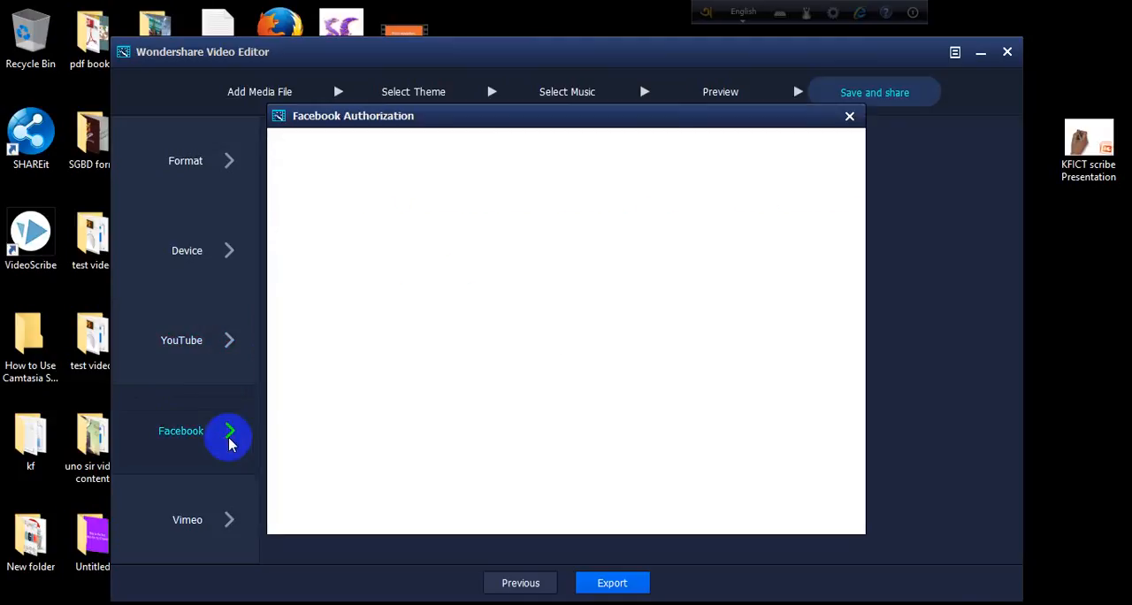
left_click(847, 118)
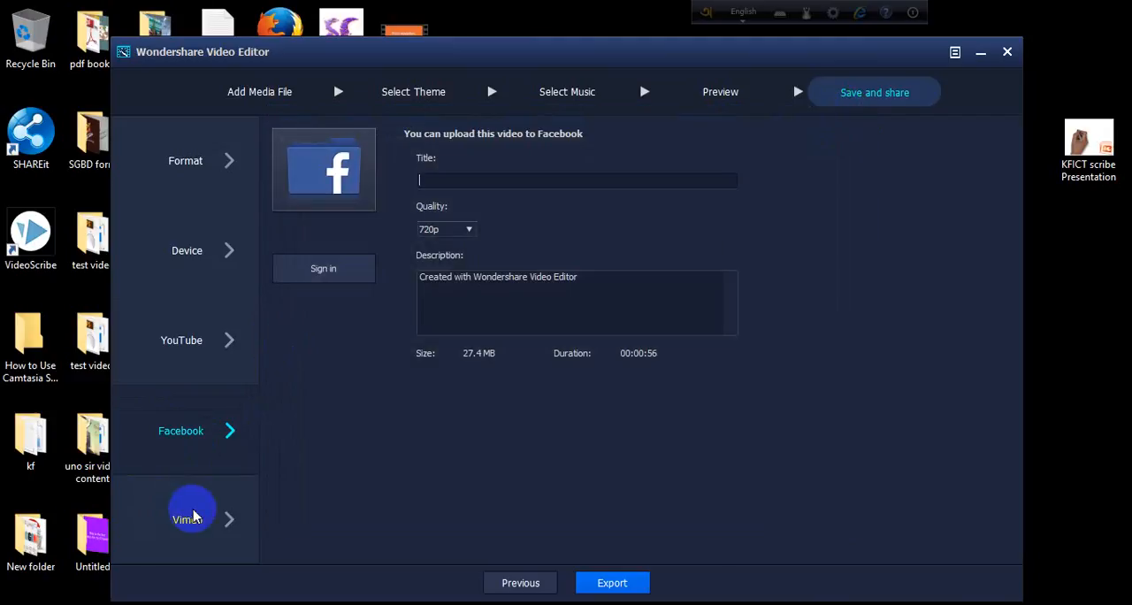
Return to file format export with WMV selected and name the output video Wonderful Car.
left_click(194, 173)
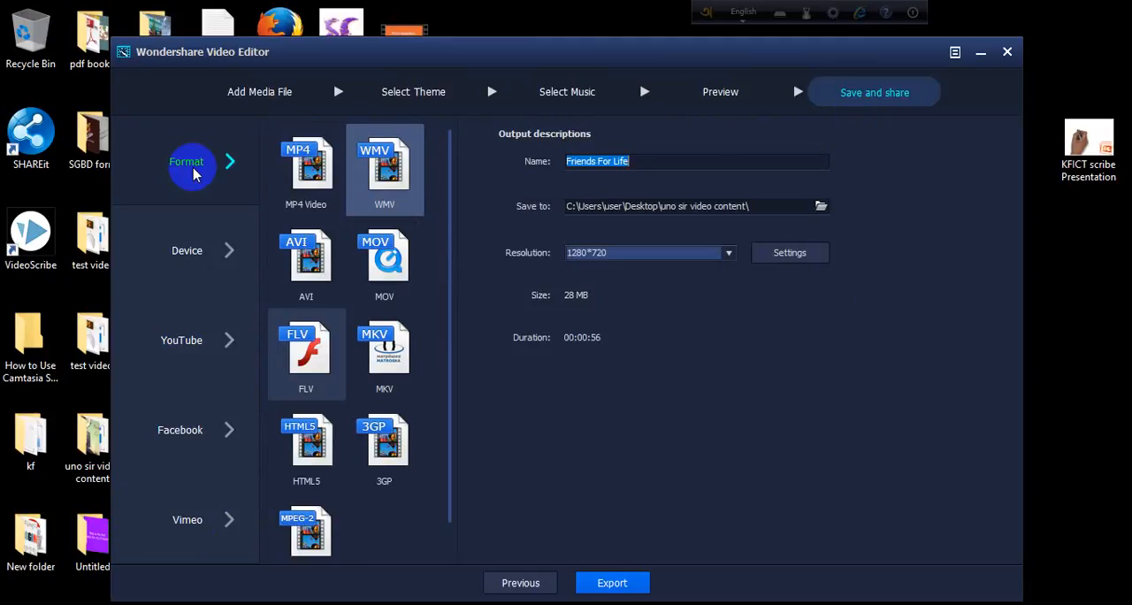
left_click(398, 176)
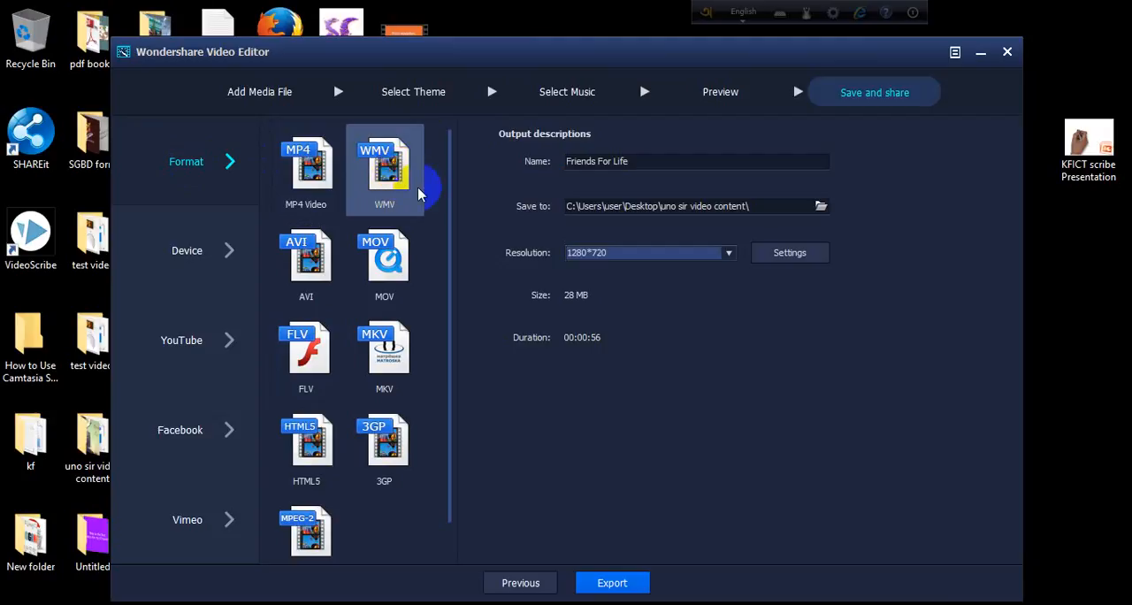
left_click(649, 161)
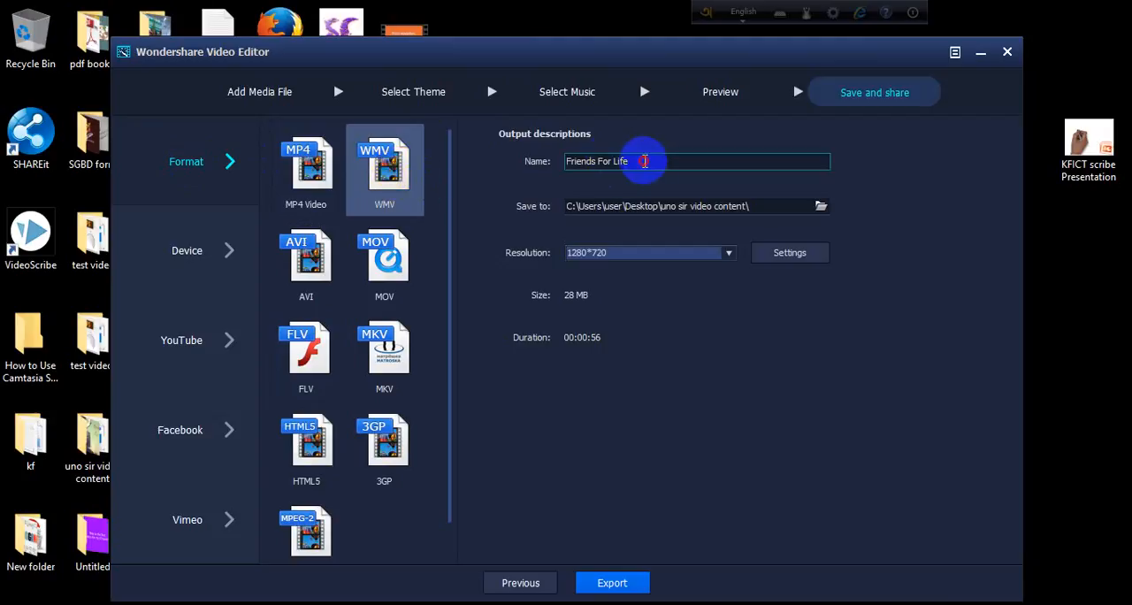
left_click_drag(645, 161, 545, 154)
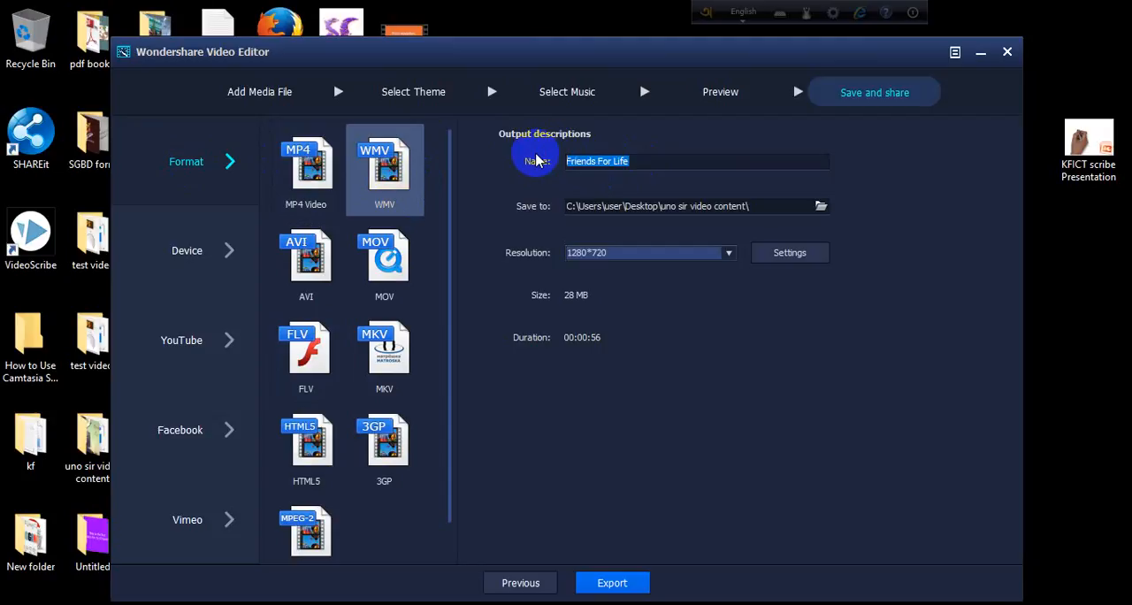
type("Wonderful Car")
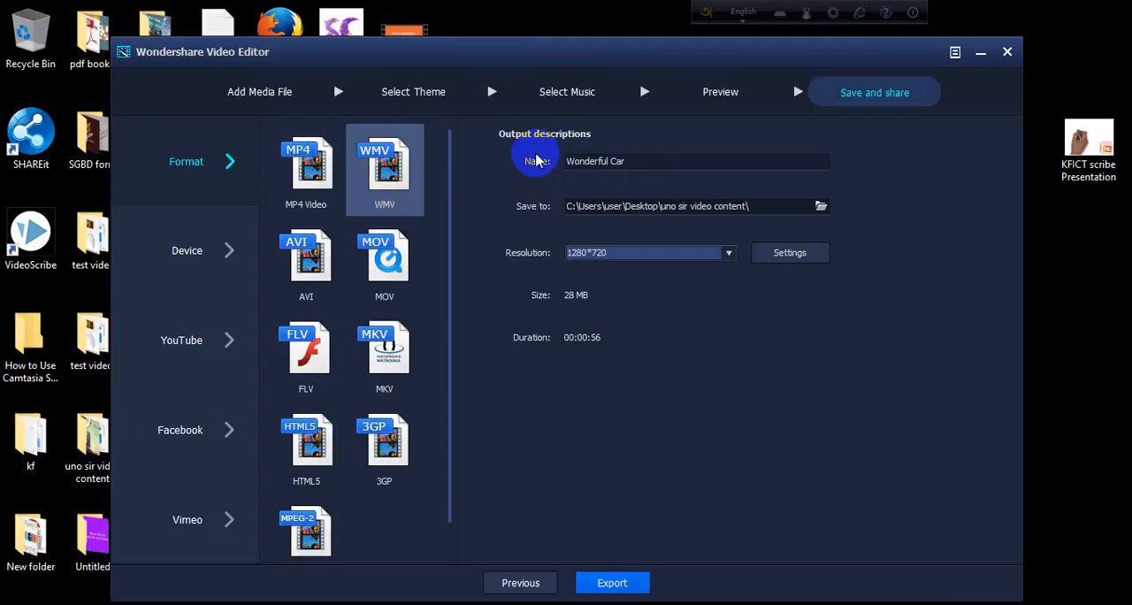
left_click(619, 206)
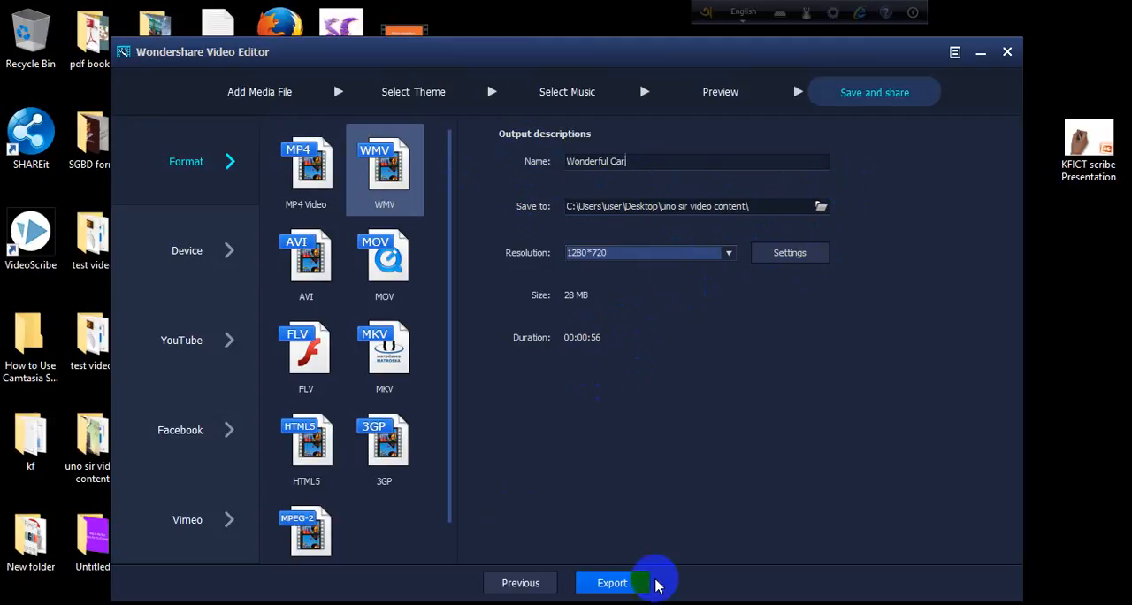
Export the movie and locate the finished file in its output folder.
left_click(602, 588)
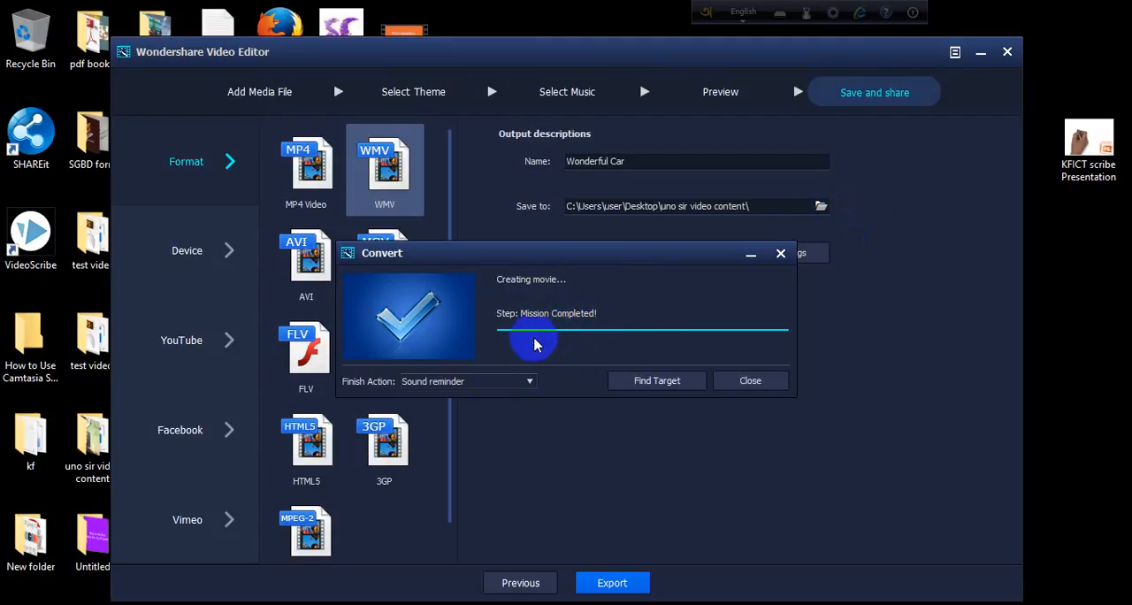
left_click(656, 382)
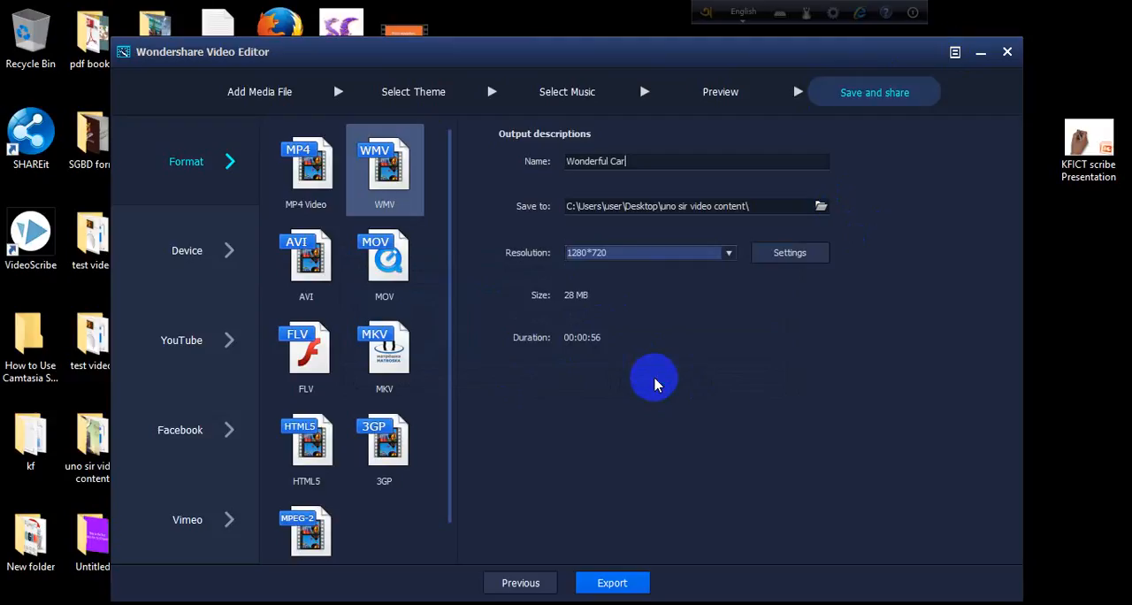
Minimize the editor, play the exported video in Movies & TV and skip ahead to about 0:31 and 0:40.
left_click(980, 56)
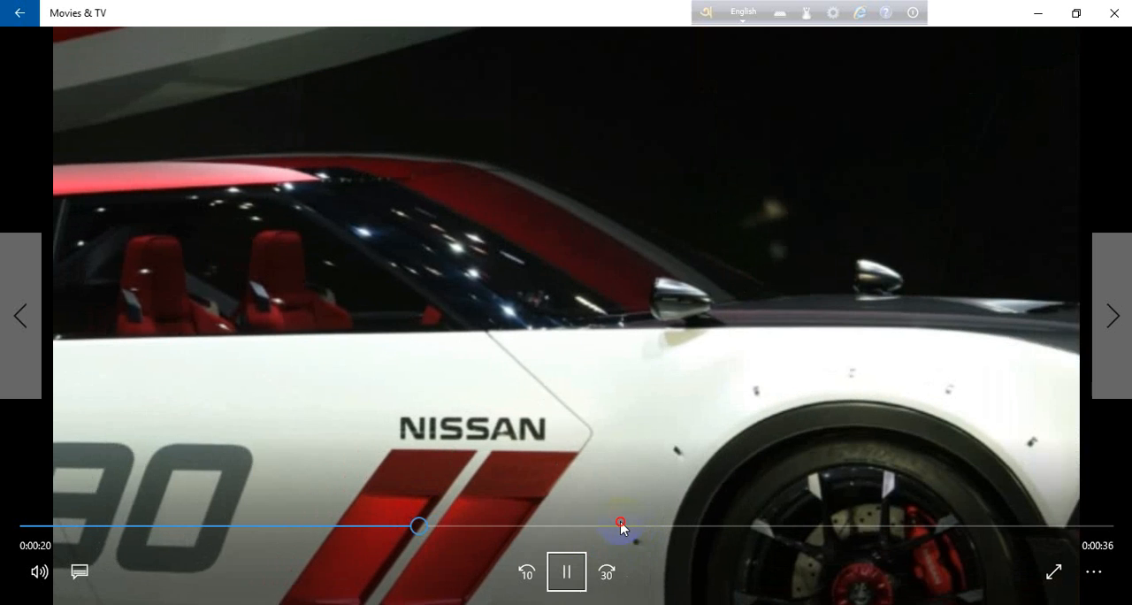
left_click(622, 528)
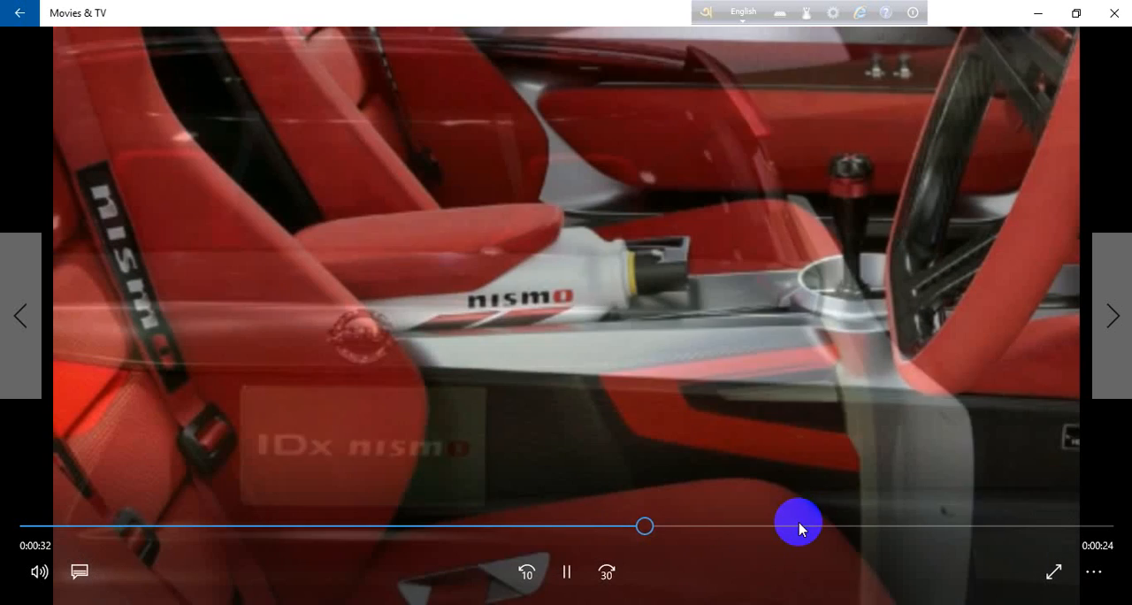
left_click(800, 527)
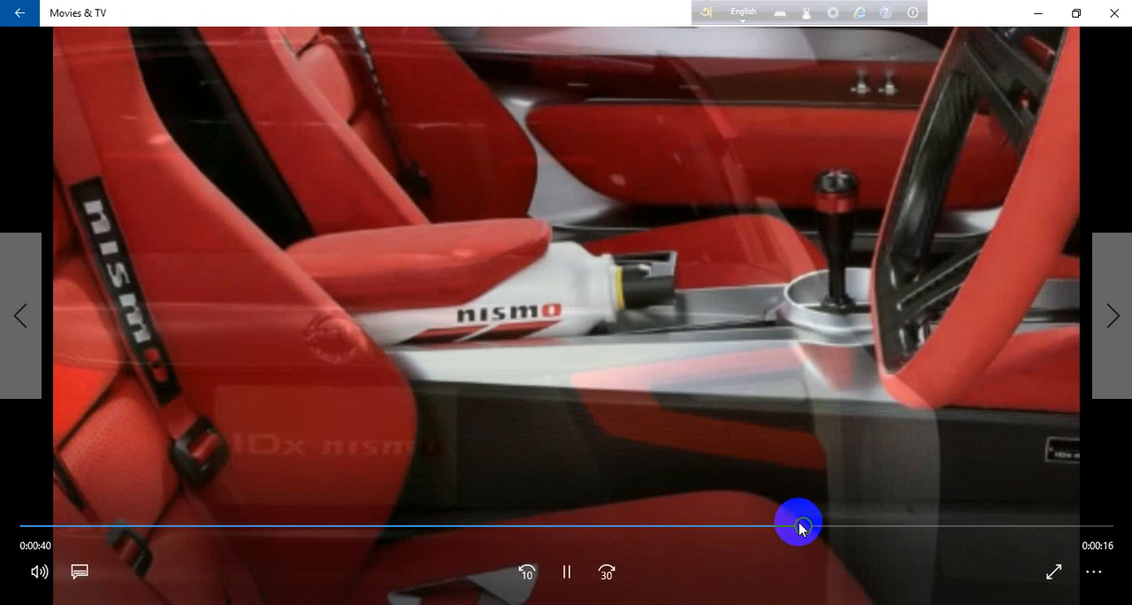